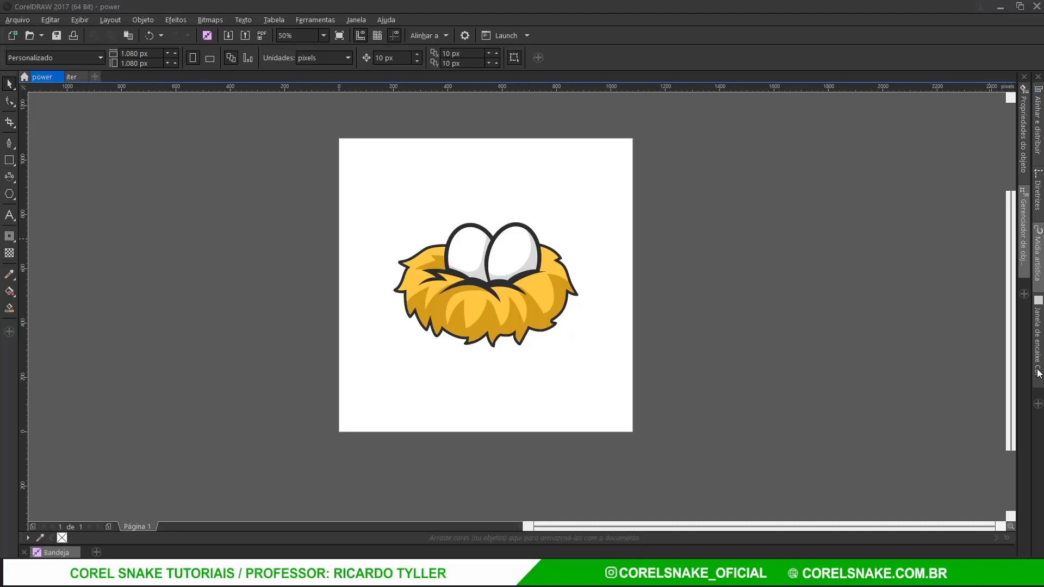
# Step: Pull the nest's yellow straw pieces apart, then undo to put them back
pyautogui.click(897, 341)
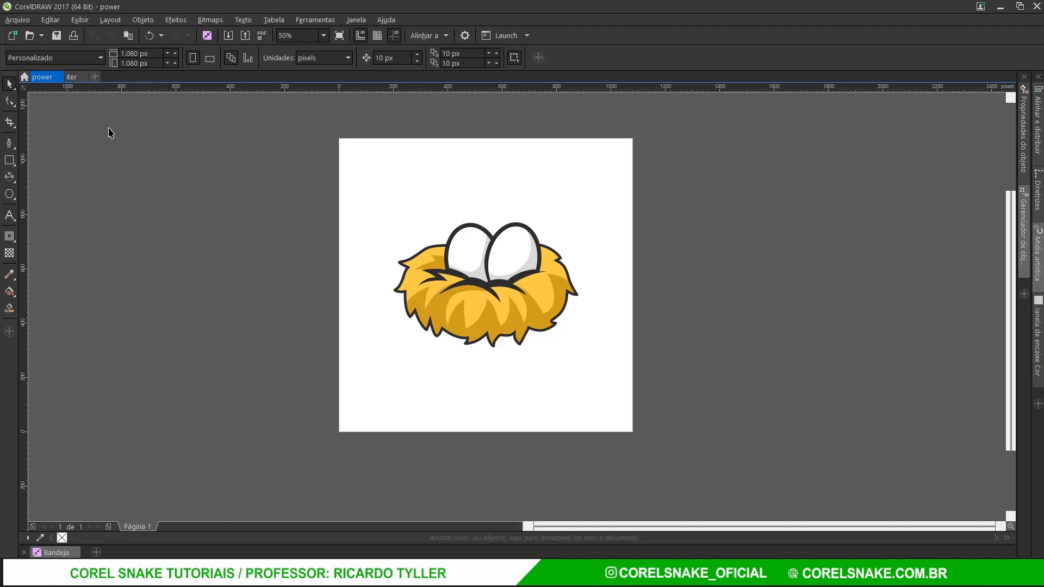
pyautogui.click(447, 326)
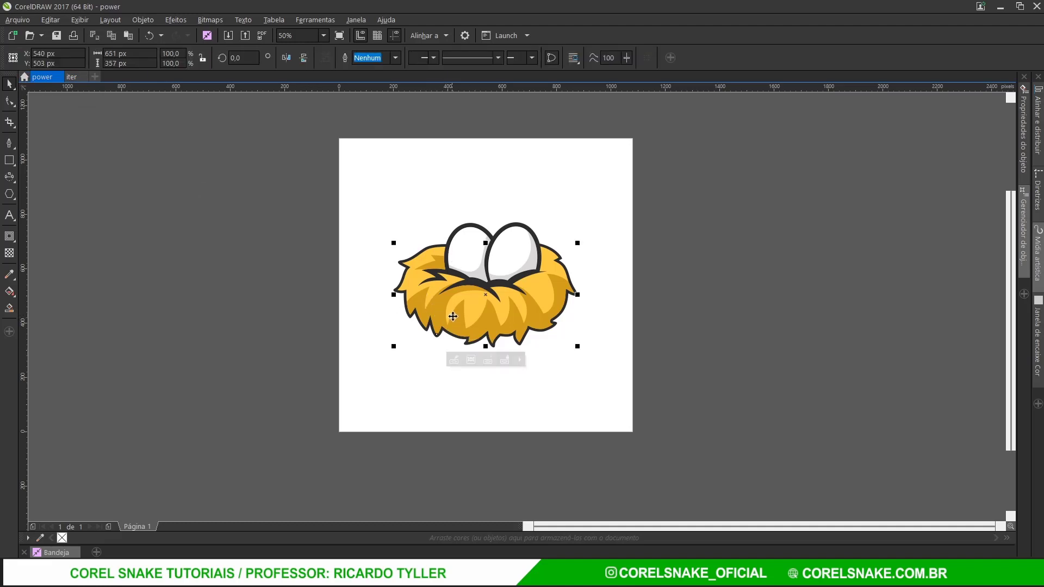
pyautogui.moveTo(453, 317); pyautogui.dragTo(368, 358)
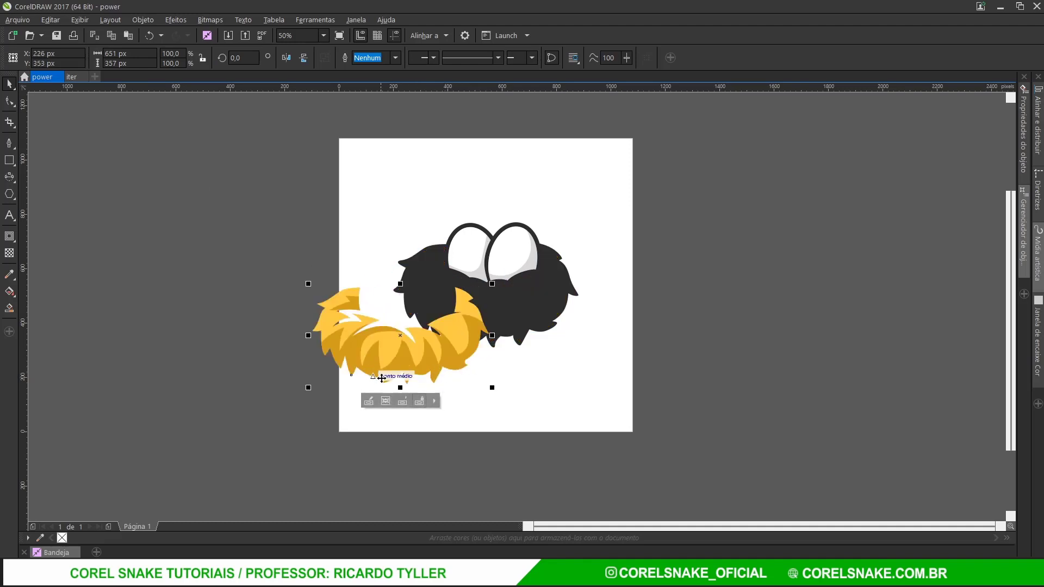
pyautogui.keyDown('ctrl'); pyautogui.click(393, 374); pyautogui.keyUp('ctrl')
pyautogui.moveTo(450, 382); pyautogui.dragTo(332, 427)
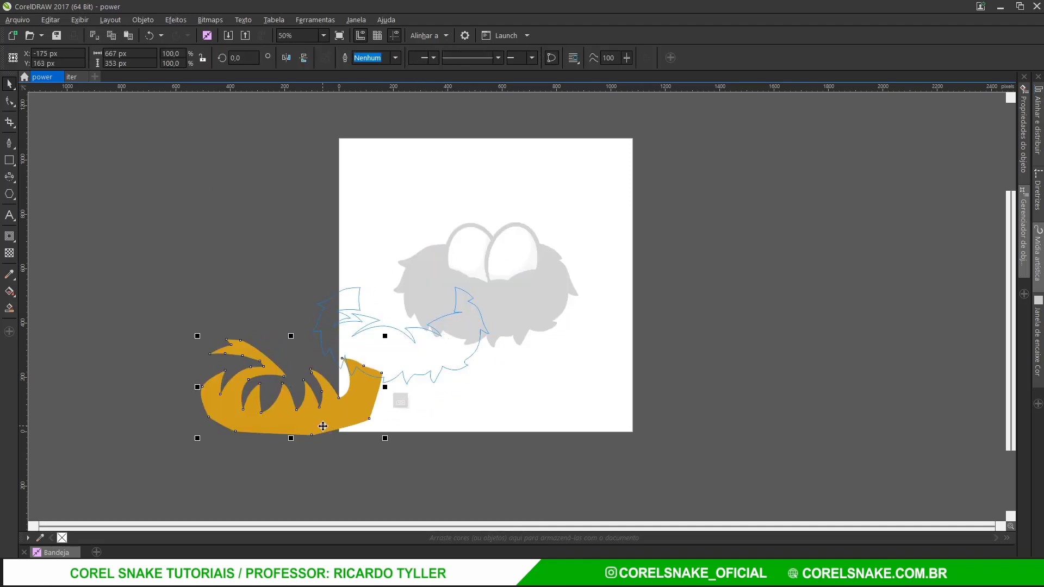
pyautogui.hotkey('ctrl', 'z')
pyautogui.keyDown('ctrl'); pyautogui.click(544, 416); pyautogui.keyUp('ctrl')
pyautogui.hotkey('ctrl', 'z')
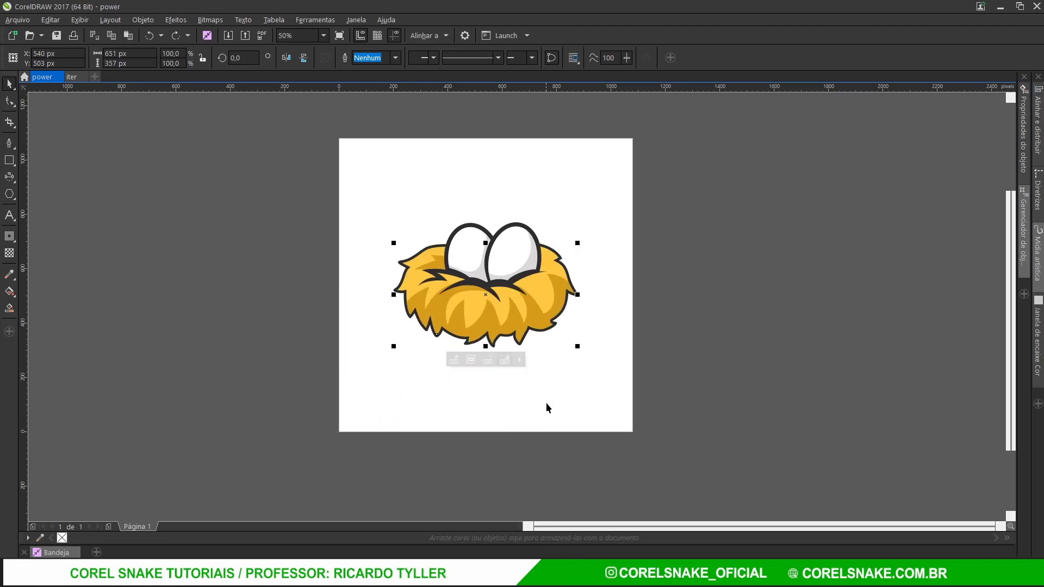
pyautogui.click(546, 403)
# Step: Pull the grey crescent shading off the eggs, then undo to restore it
pyautogui.click(515, 252)
pyautogui.keyDown('ctrl'); pyautogui.click(516, 253); pyautogui.keyUp('ctrl')
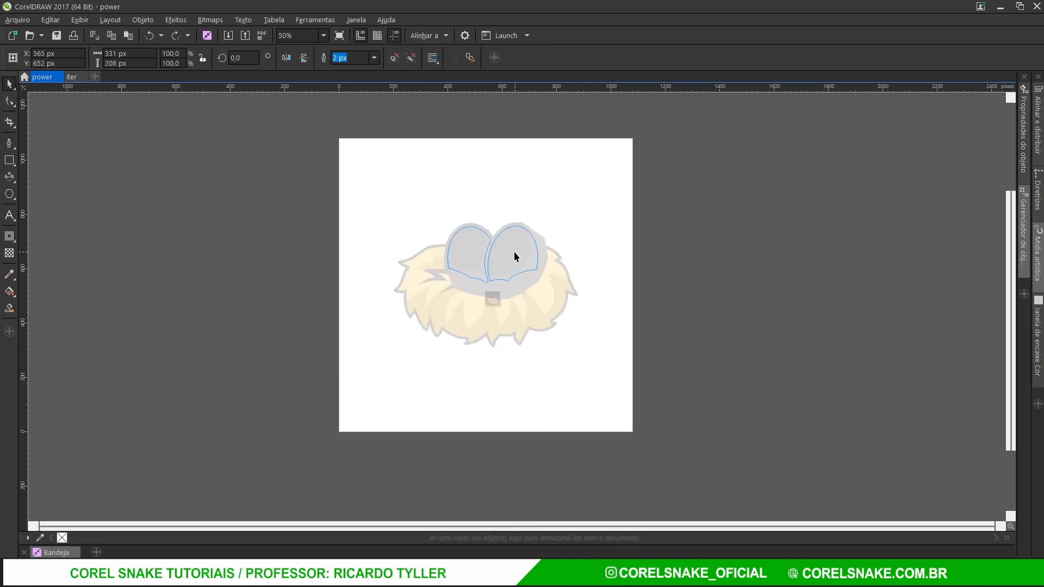
pyautogui.moveTo(513, 292); pyautogui.dragTo(712, 382)
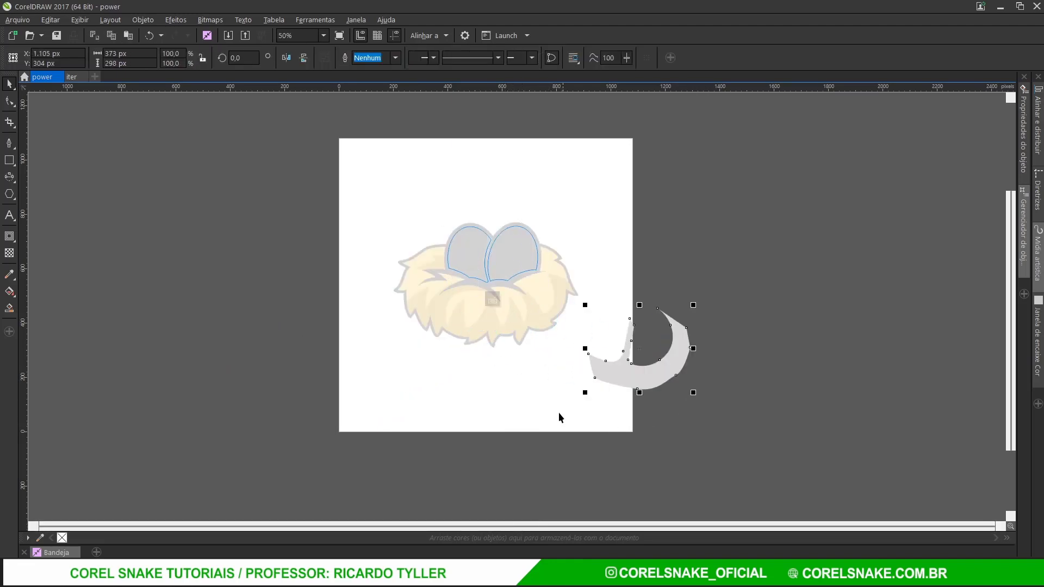
pyautogui.click(504, 348)
pyautogui.hotkey('ctrl', 'z')
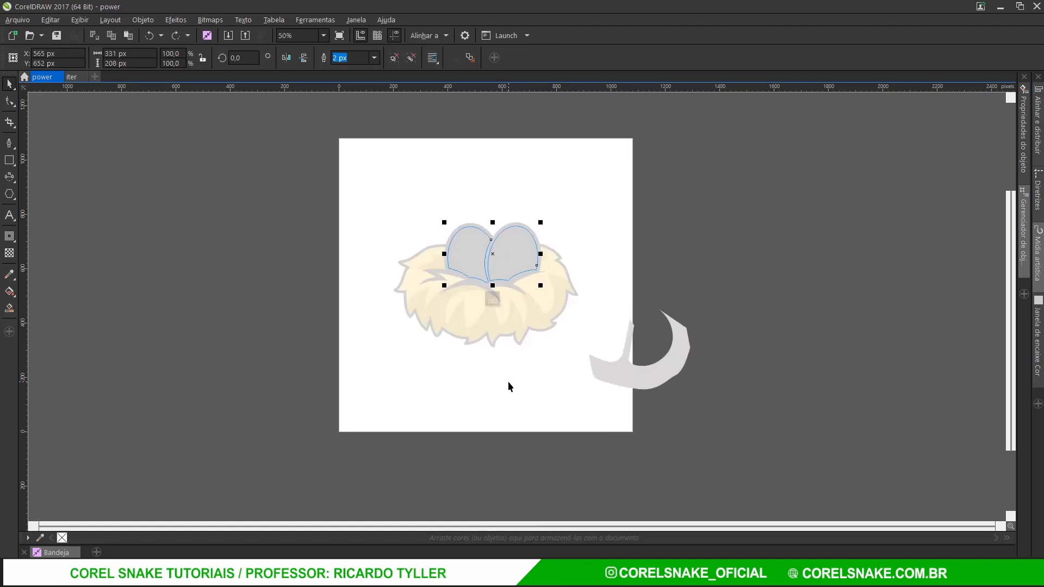
pyautogui.hotkey('ctrl', 'z')
pyautogui.keyDown('ctrl'); pyautogui.click(523, 395); pyautogui.keyUp('ctrl')
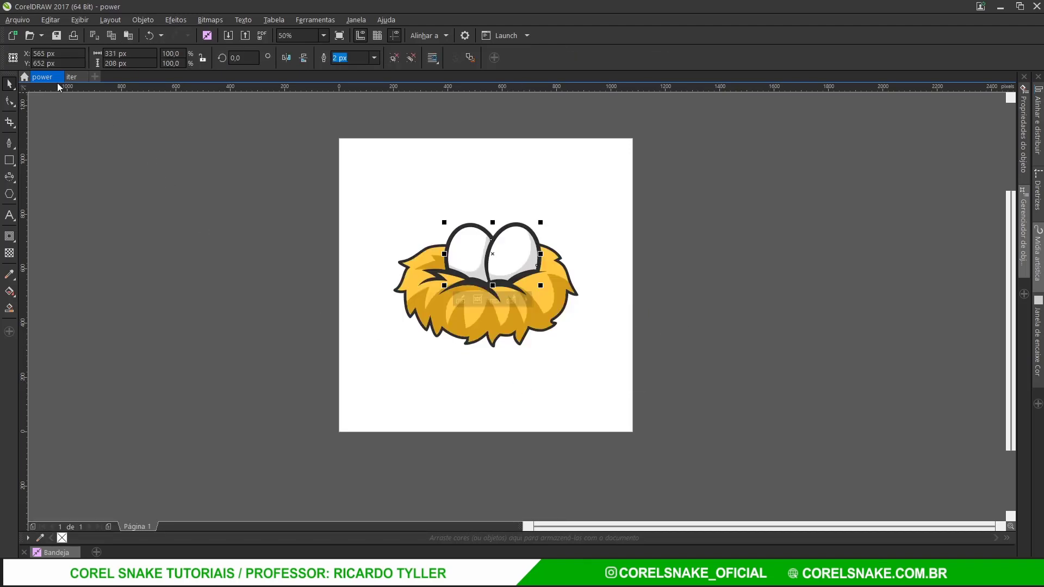
pyautogui.moveTo(41, 77)
pyautogui.click(144, 186)
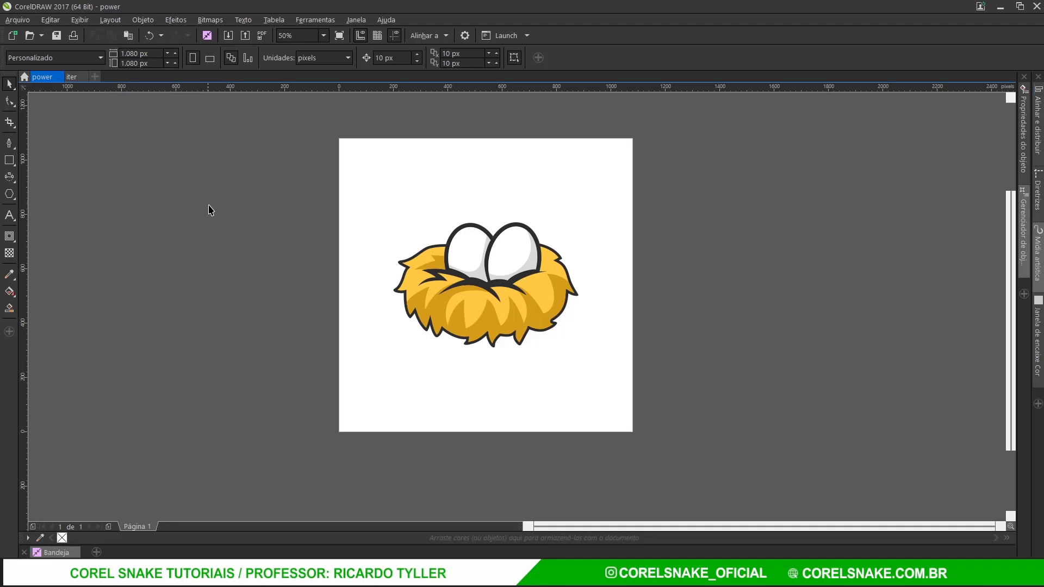
# Step: View the power document's properties and statistics
pyautogui.click(17, 19)
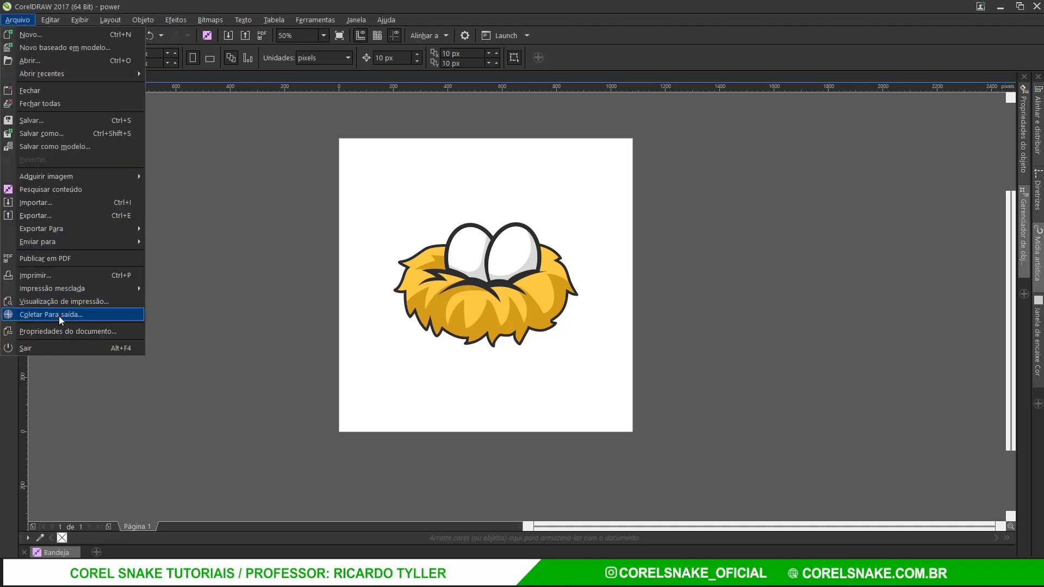
pyautogui.click(68, 333)
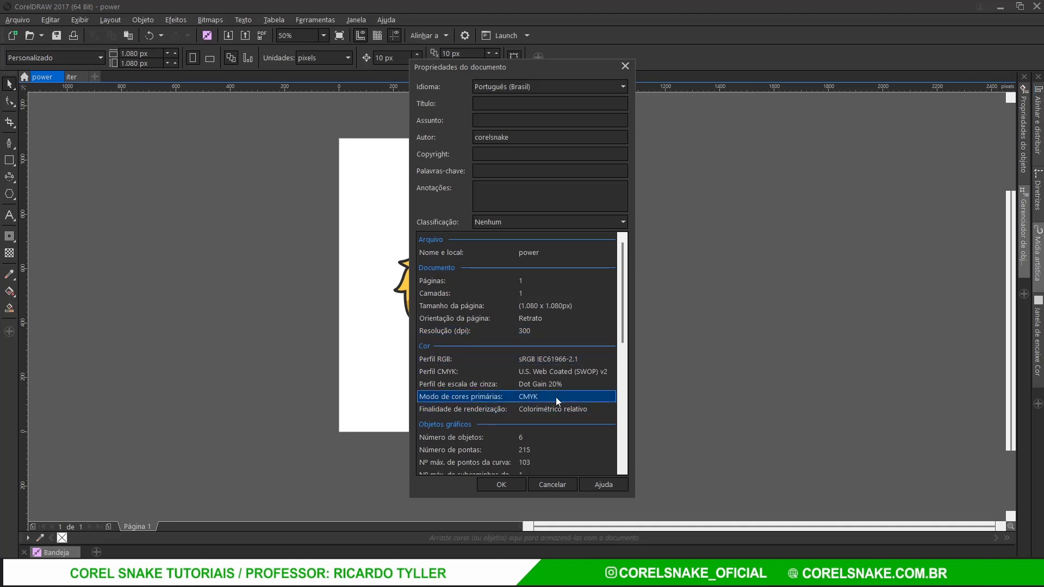
pyautogui.click(625, 66)
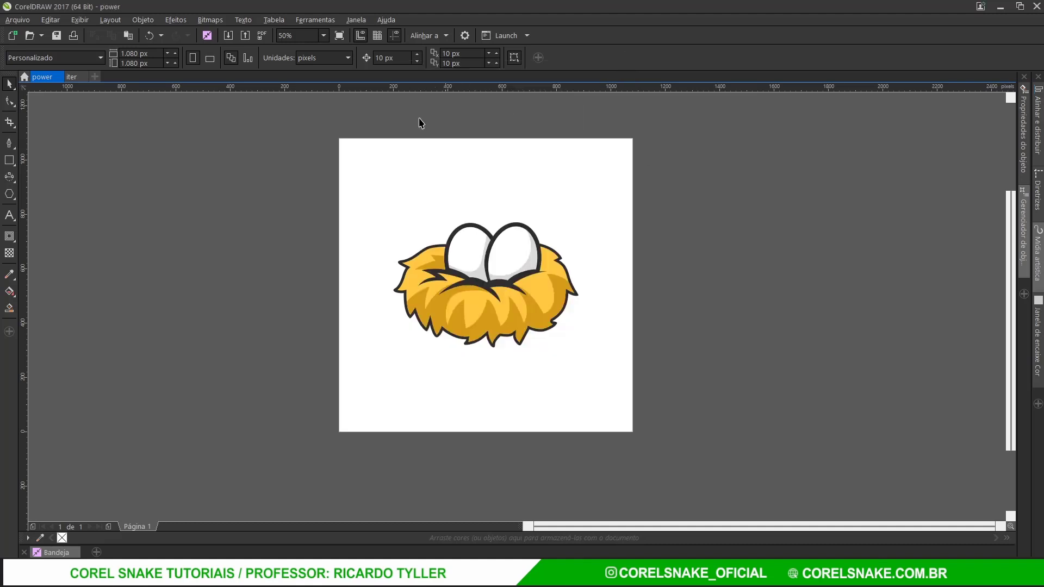
# Step: In the iter drawing, drag straw shading, egg shadows and whites apart, then undo everything
pyautogui.click(83, 77)
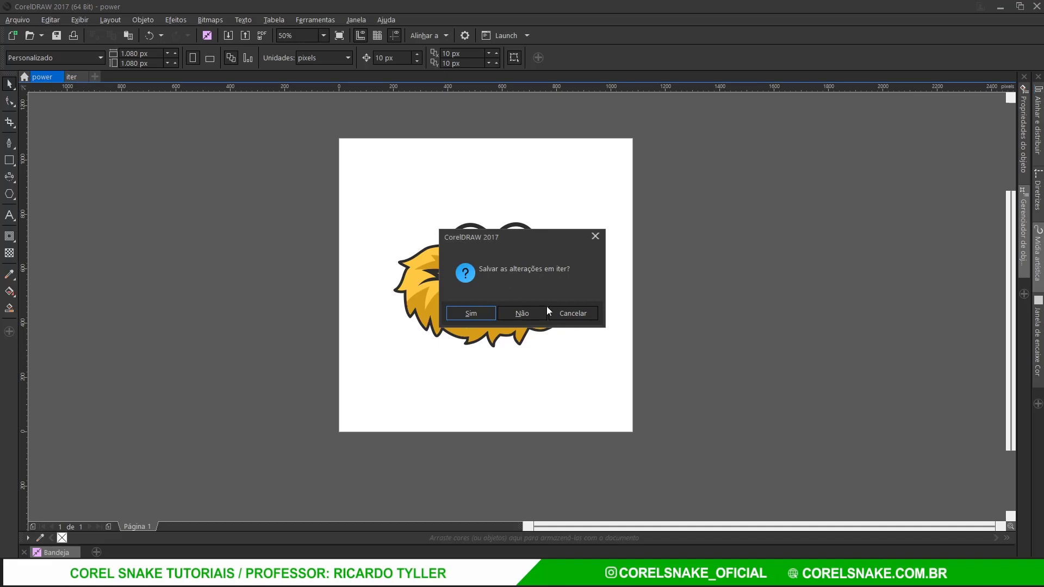
pyautogui.click(566, 310)
pyautogui.click(76, 79)
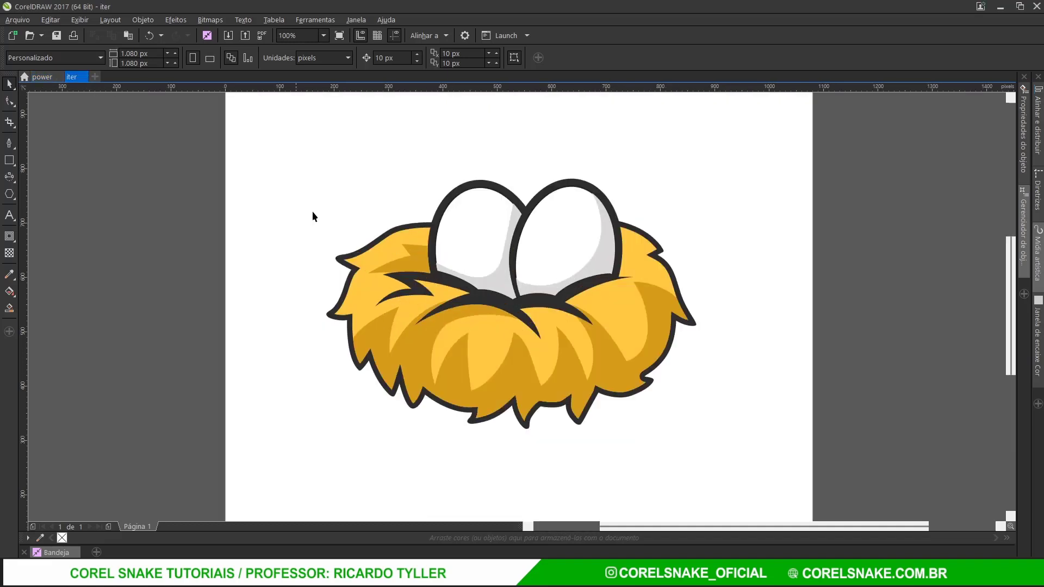
pyautogui.moveTo(488, 378); pyautogui.dragTo(174, 358)
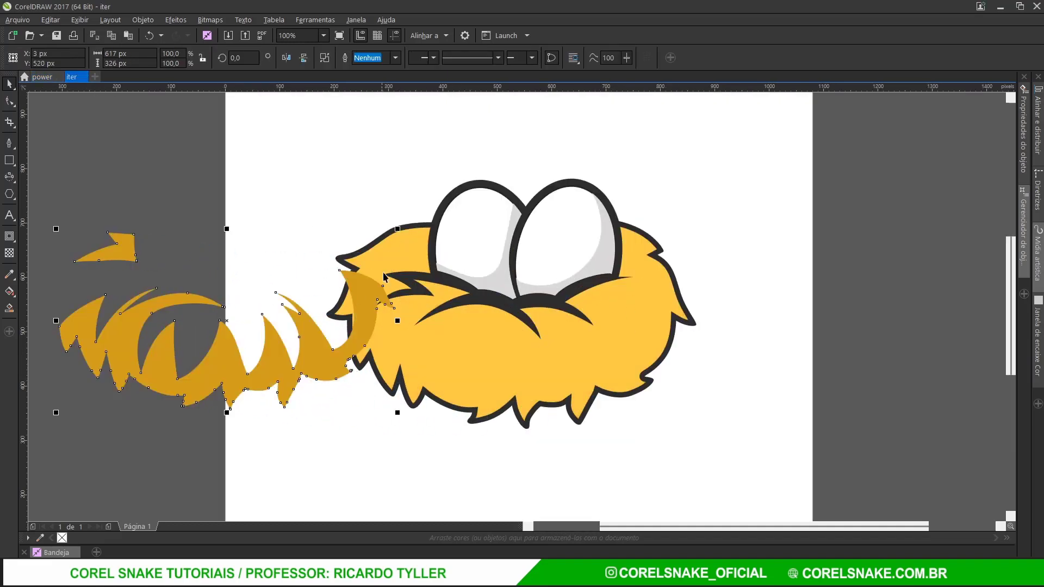
pyautogui.moveTo(496, 288); pyautogui.dragTo(359, 186)
pyautogui.moveTo(541, 289); pyautogui.dragTo(737, 238)
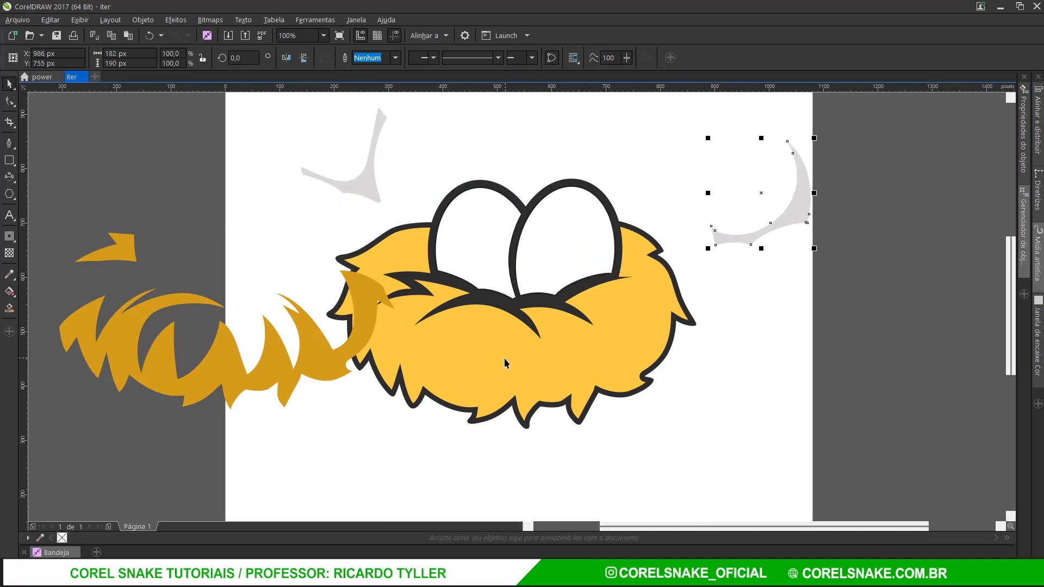
pyautogui.moveTo(504, 358); pyautogui.dragTo(629, 420)
pyautogui.moveTo(565, 291); pyautogui.dragTo(585, 241)
pyautogui.moveTo(501, 235); pyautogui.dragTo(453, 180)
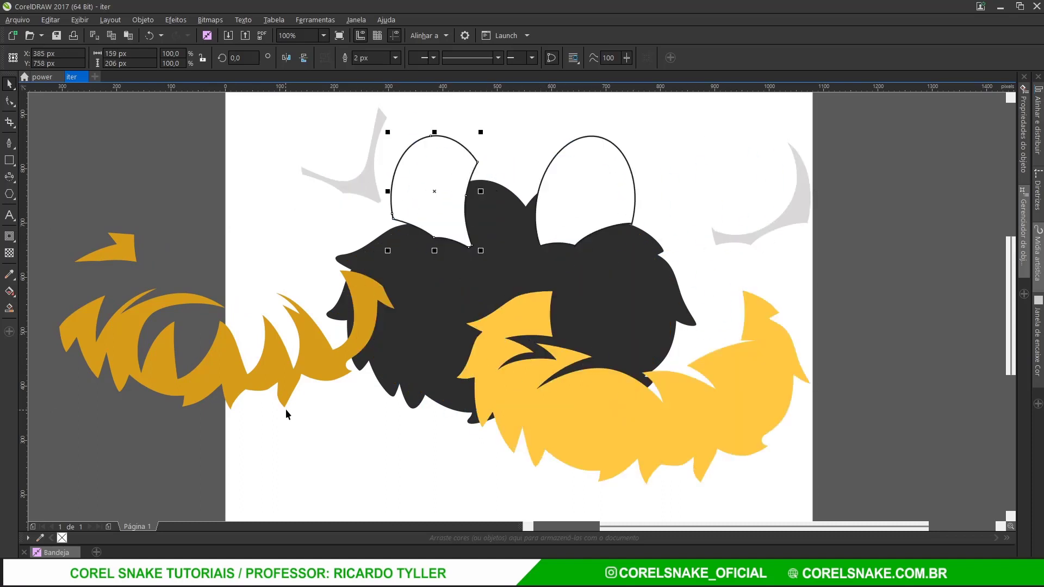
pyautogui.hotkey('ctrl', 'z')
pyautogui.hotkey('ctrl', 'z')
pyautogui.hotkey('ctrl', 'z')
pyautogui.hotkey('ctrl', 'z')
pyautogui.hotkey('ctrl', 'z')
pyautogui.hotkey('ctrl', 'z')
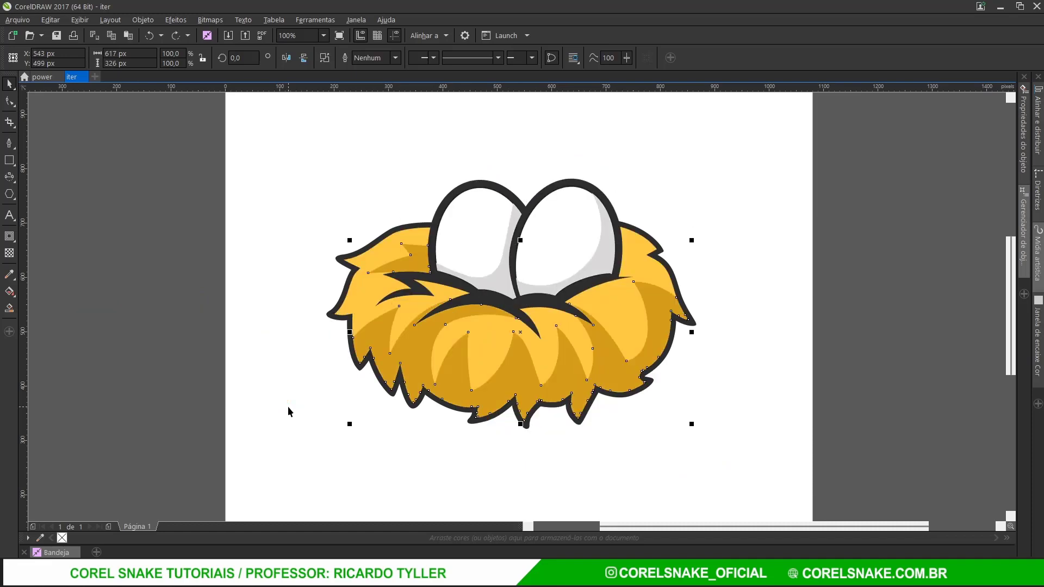
pyautogui.click(233, 283)
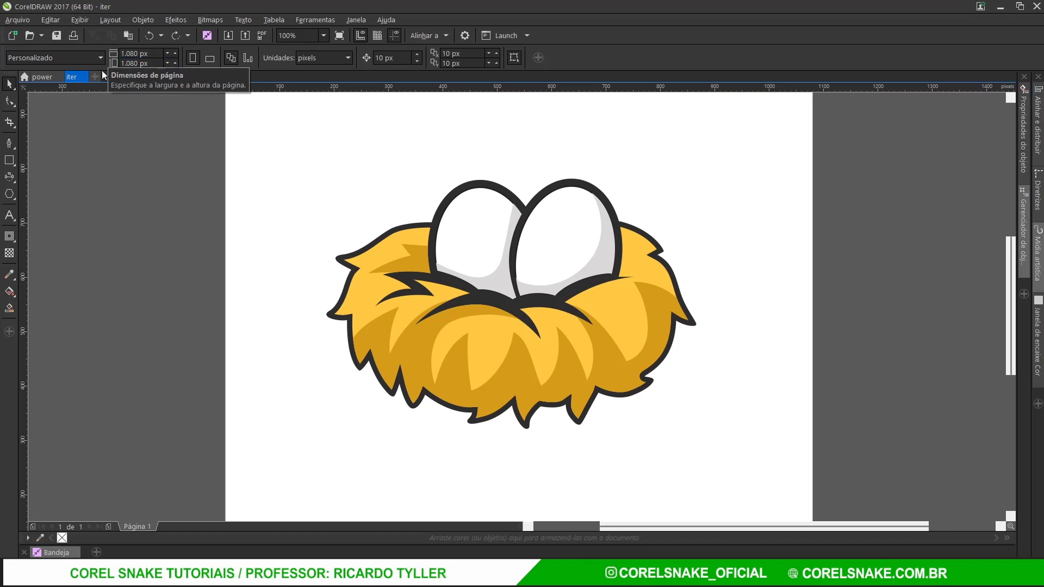
pyautogui.click(18, 20)
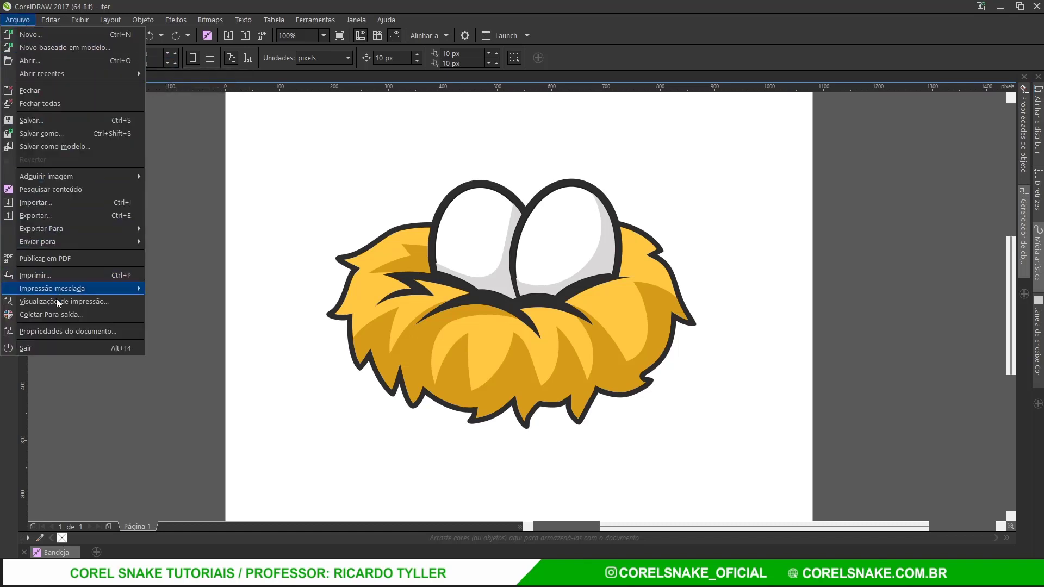
pyautogui.click(56, 333)
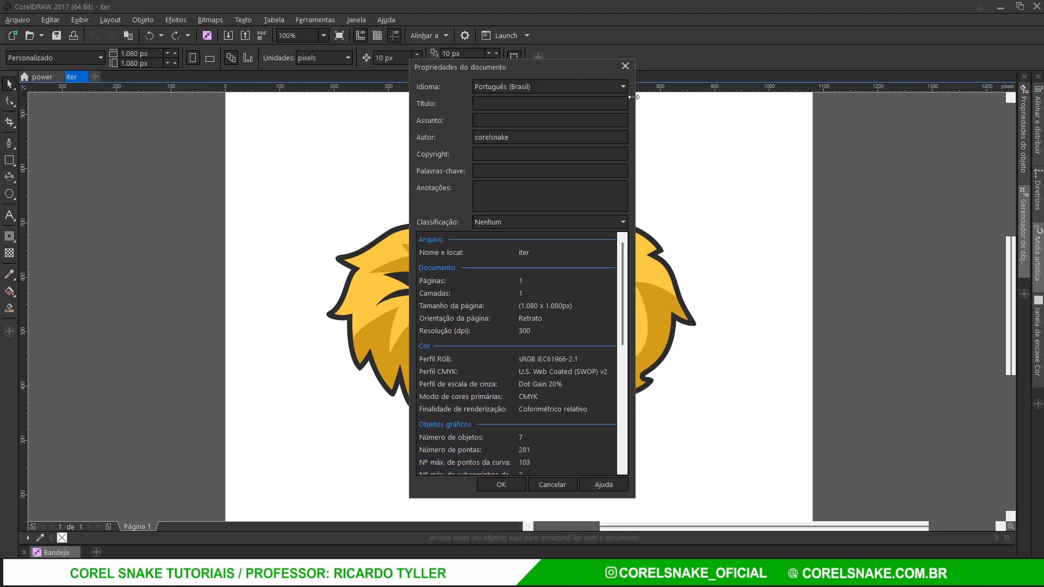
pyautogui.click(625, 66)
pyautogui.scroll(-3, 393, 282)
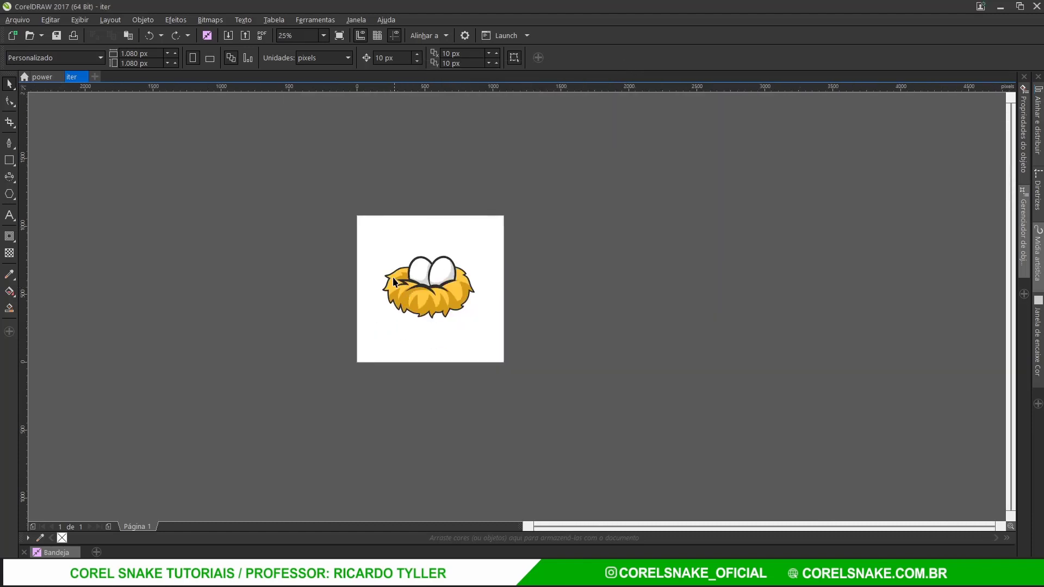
pyautogui.scroll(1, 392, 281)
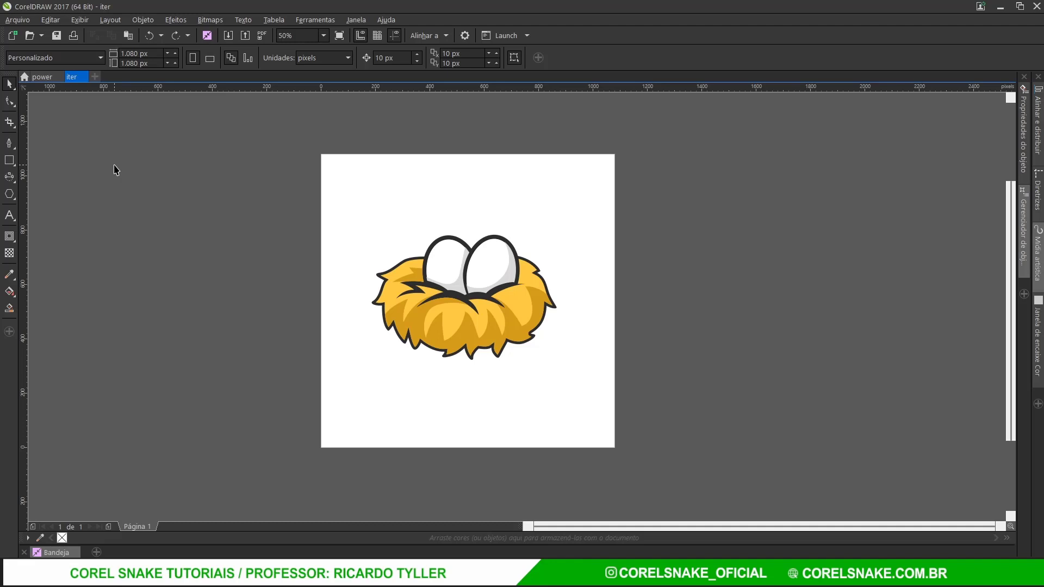
pyautogui.click(38, 78)
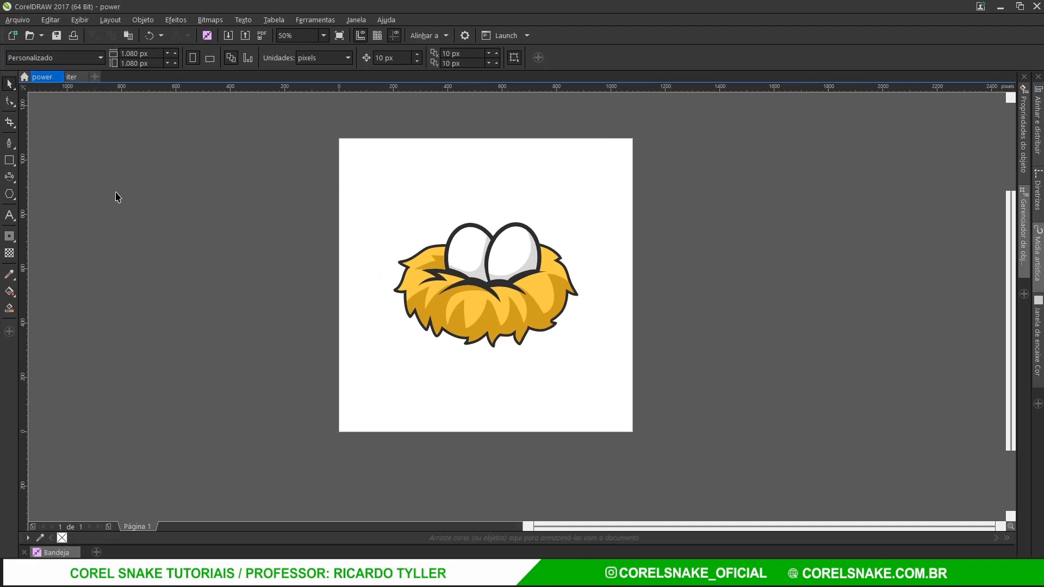
# Step: Save the power drawing to the desktop as power.cdr
pyautogui.click(420, 300)
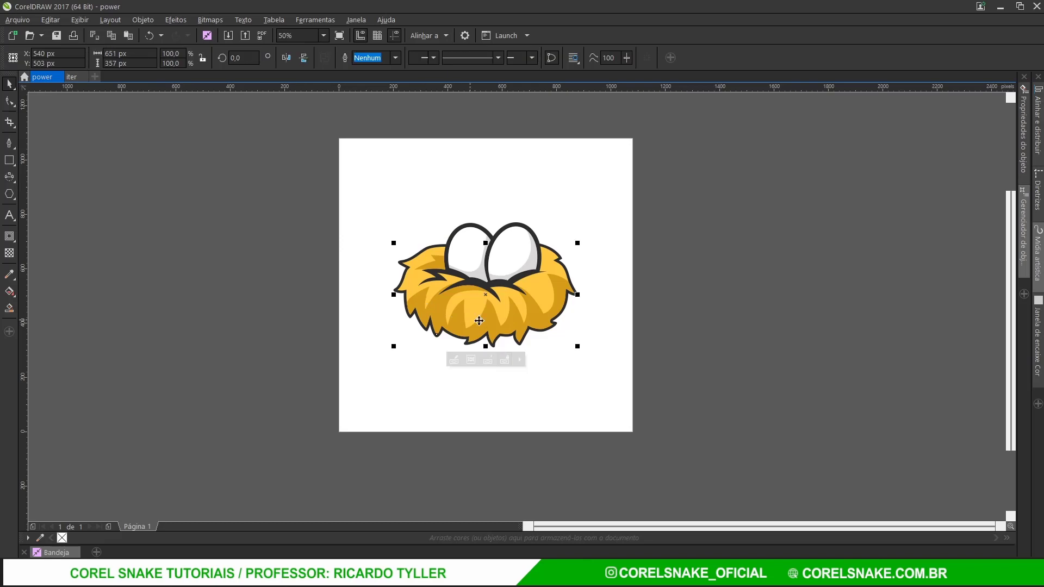
pyautogui.click(339, 281)
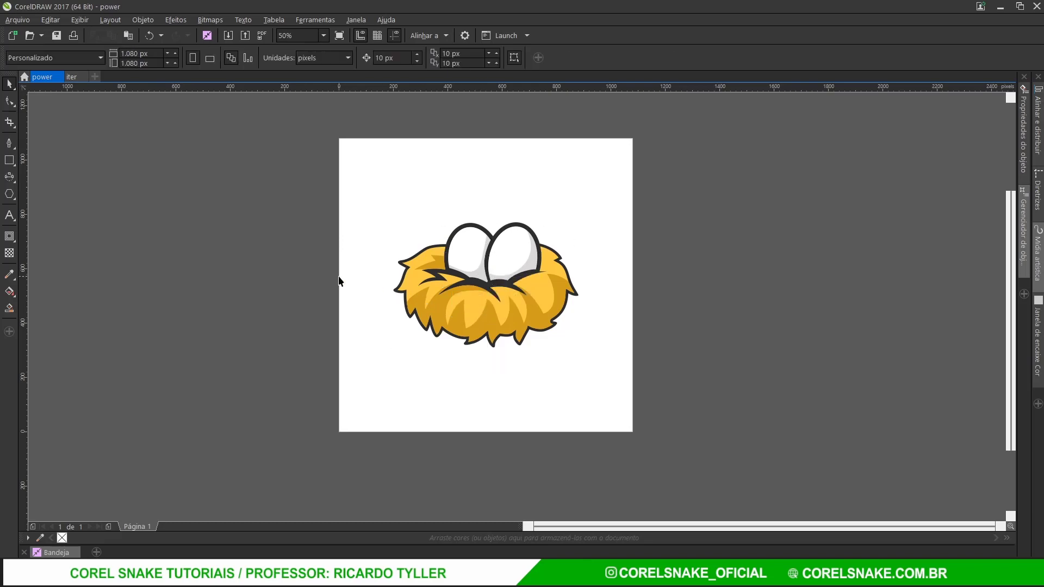
pyautogui.hotkey('ctrl', 's')
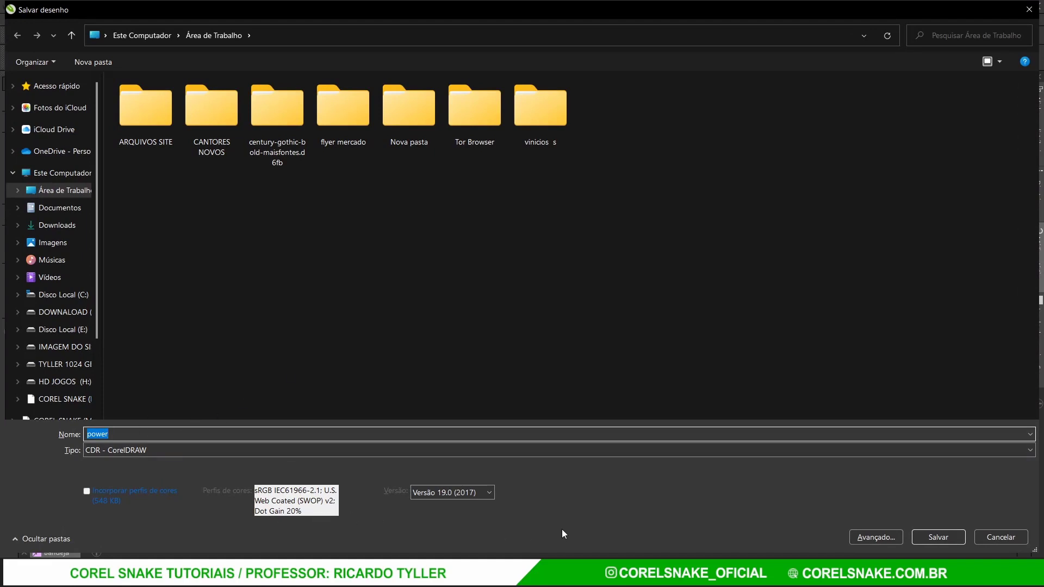
pyautogui.click(930, 538)
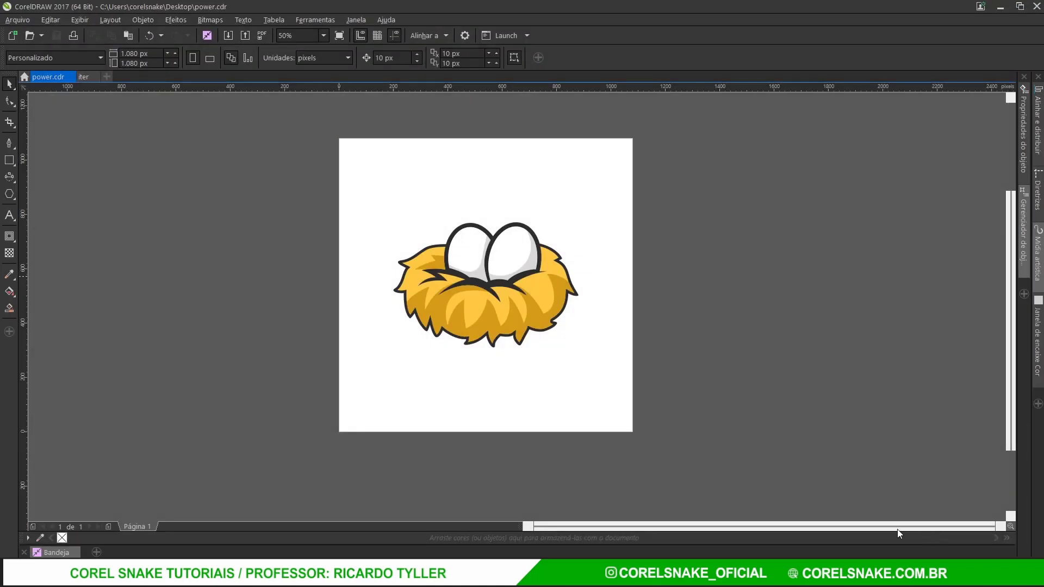
# Step: Save the iter drawing to the desktop as iter.cdr
pyautogui.click(85, 77)
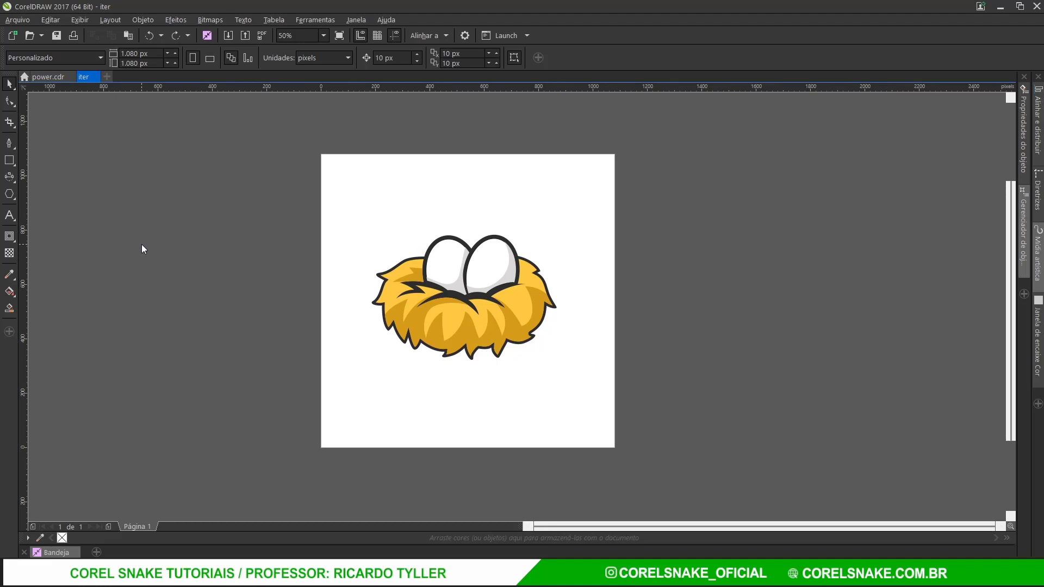
pyautogui.hotkey('ctrl', 's')
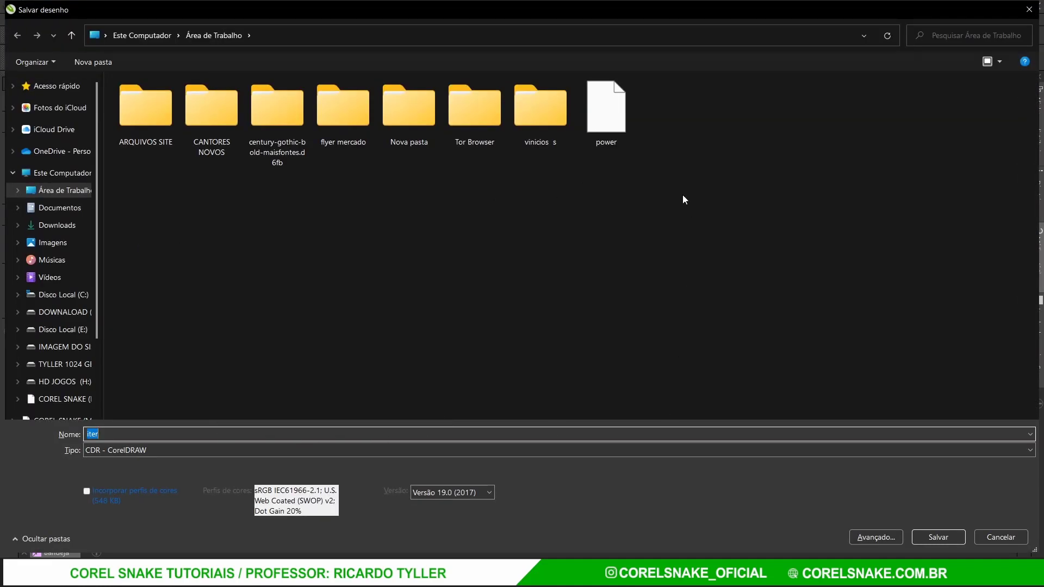
pyautogui.click(941, 535)
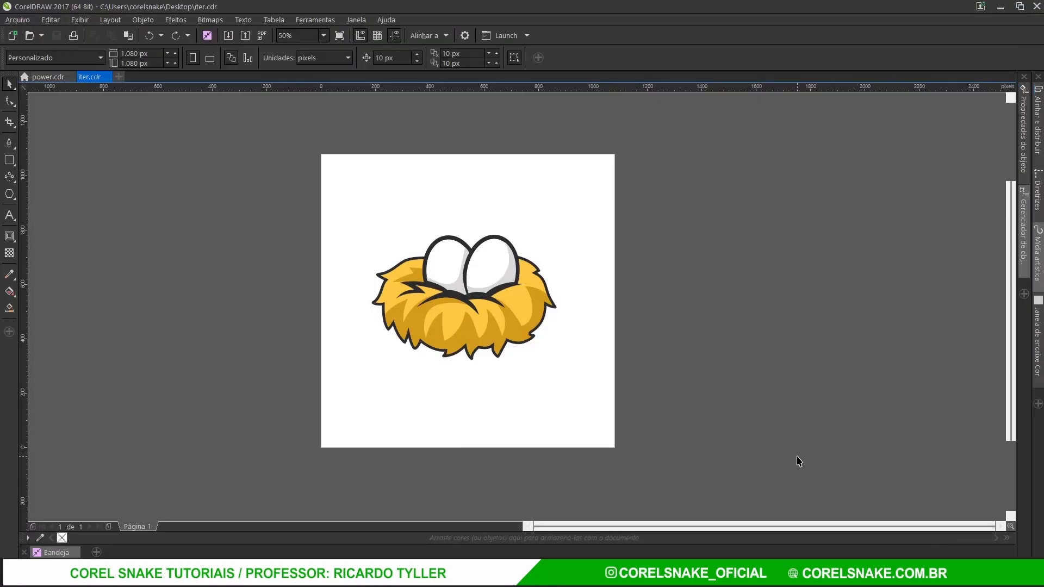
# Step: Minimize CorelDRAW and place the power and iter icons side by side mid-desktop
pyautogui.click(1000, 6)
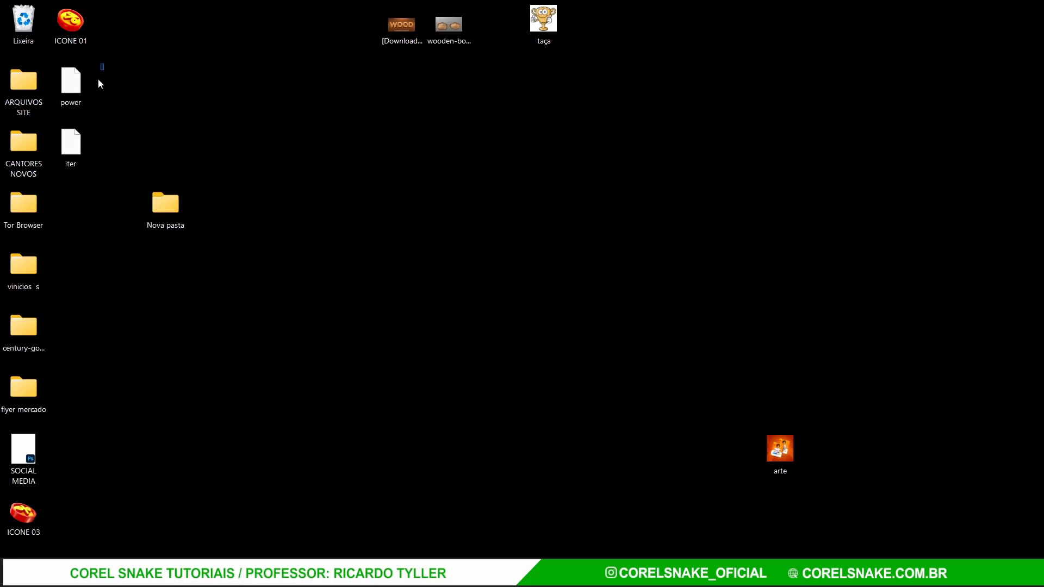
pyautogui.moveTo(98, 80)
pyautogui.mouseDown()
pyautogui.moveTo(65, 168)
pyautogui.moveTo(520, 356)
pyautogui.mouseUp()
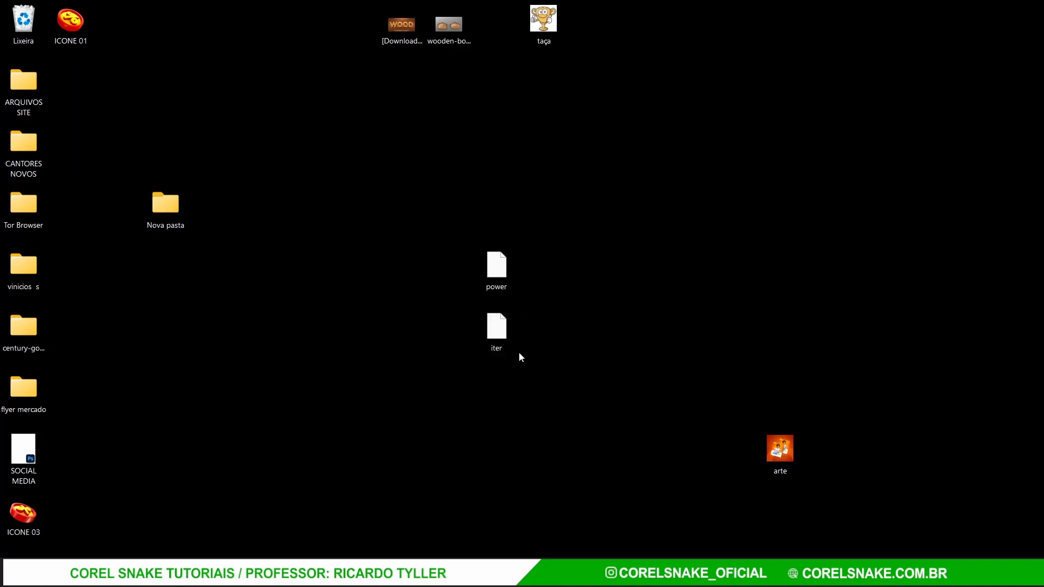
pyautogui.moveTo(503, 335); pyautogui.dragTo(542, 272)
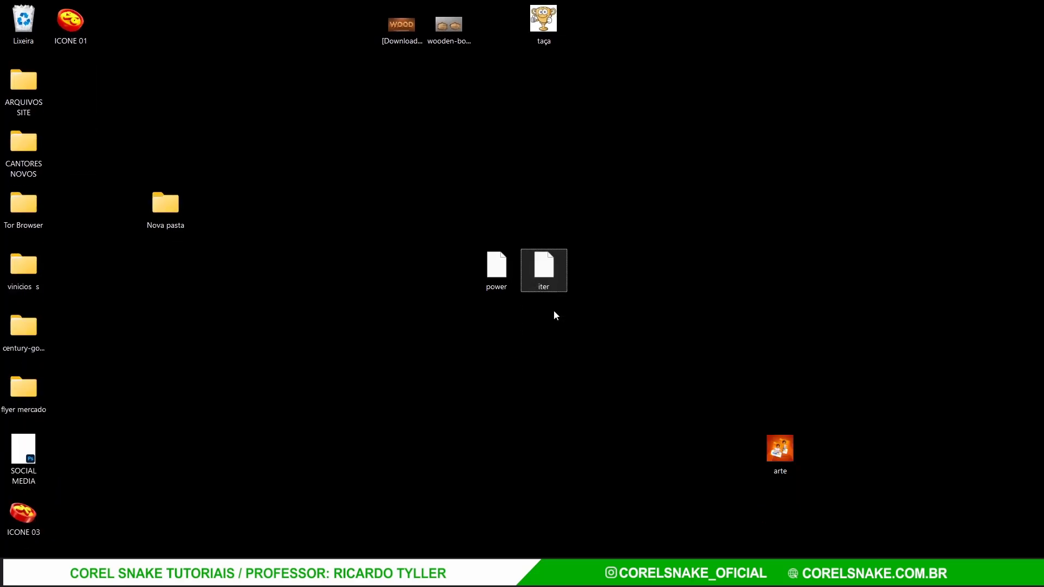
pyautogui.click(504, 305)
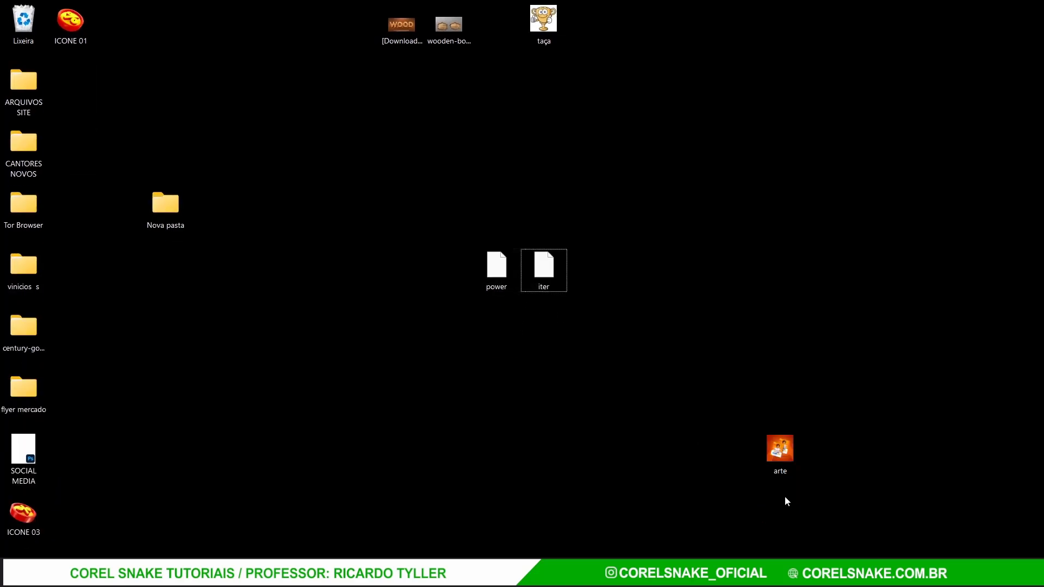
# Step: Return to CorelDRAW and close both the iter and power drawings
pyautogui.click(756, 538)
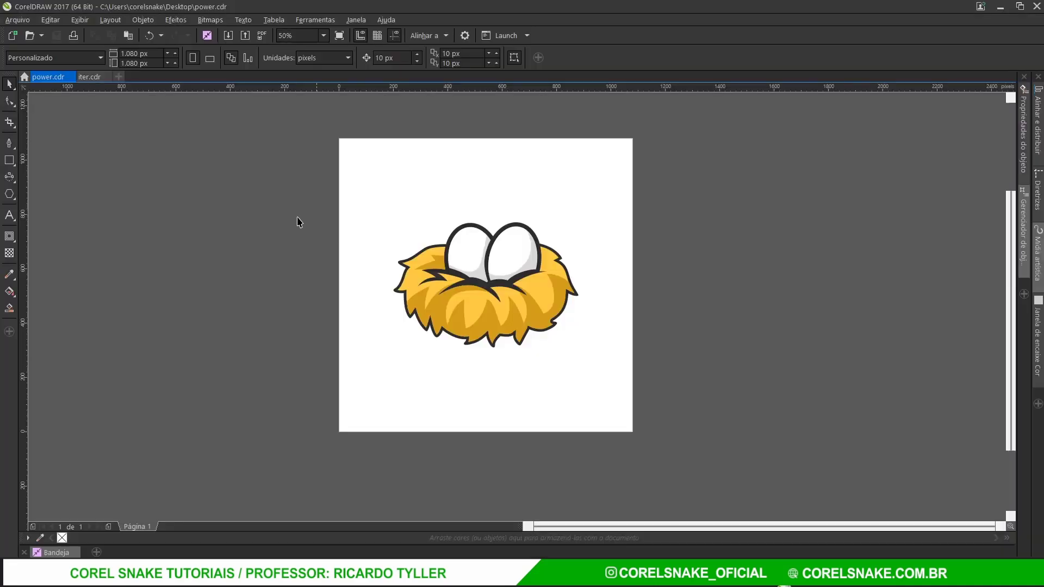
pyautogui.click(109, 76)
pyautogui.click(70, 77)
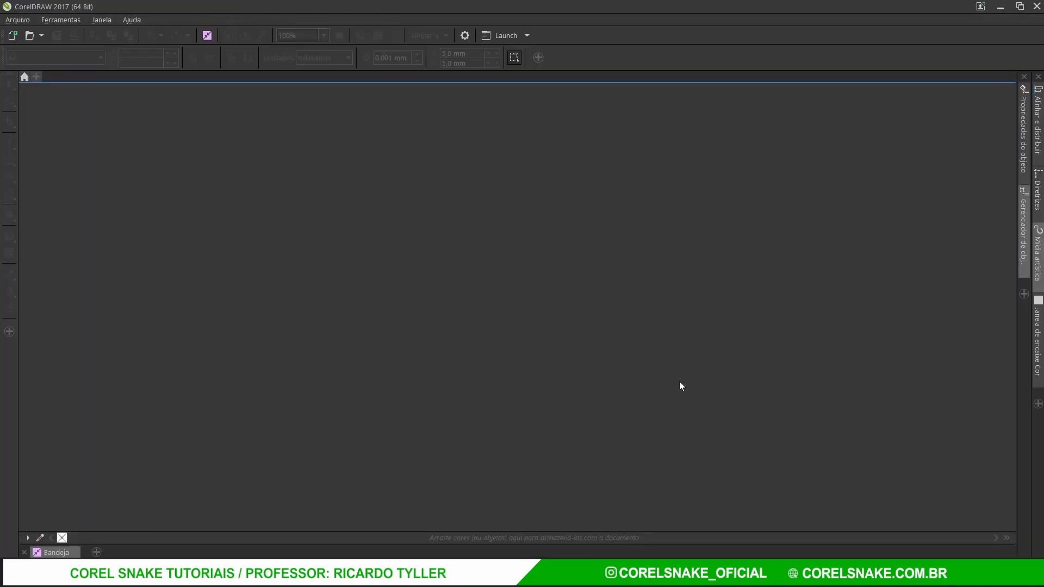
# Step: Reopen power.cdr from the desktop, inspect the nest artwork, then close it
pyautogui.click(791, 584)
pyautogui.moveTo(497, 266)
pyautogui.mouseDown()
pyautogui.moveTo(787, 584)
pyautogui.moveTo(765, 507)
pyautogui.moveTo(489, 331)
pyautogui.mouseUp()
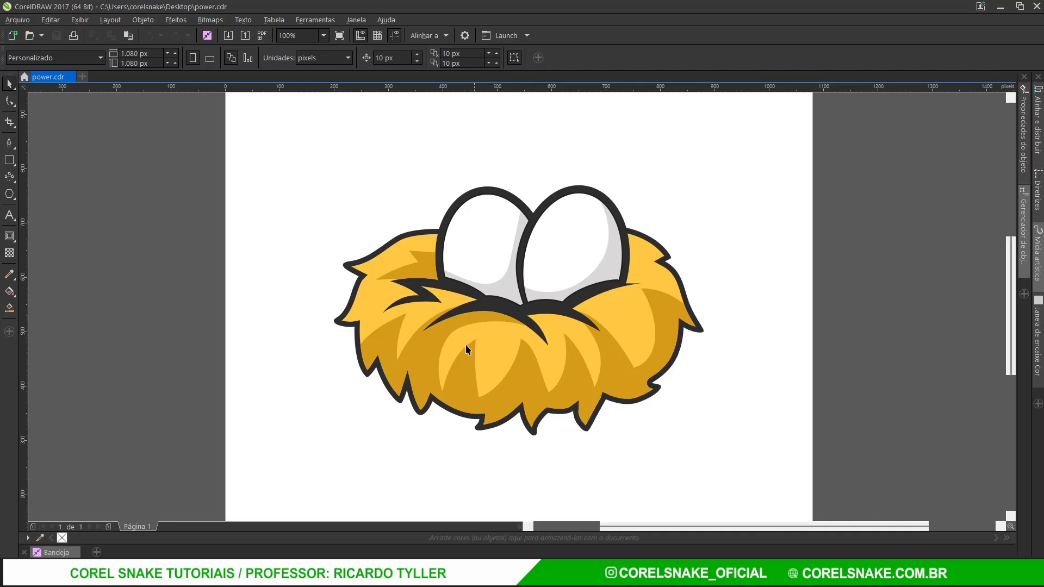
pyautogui.click(466, 346)
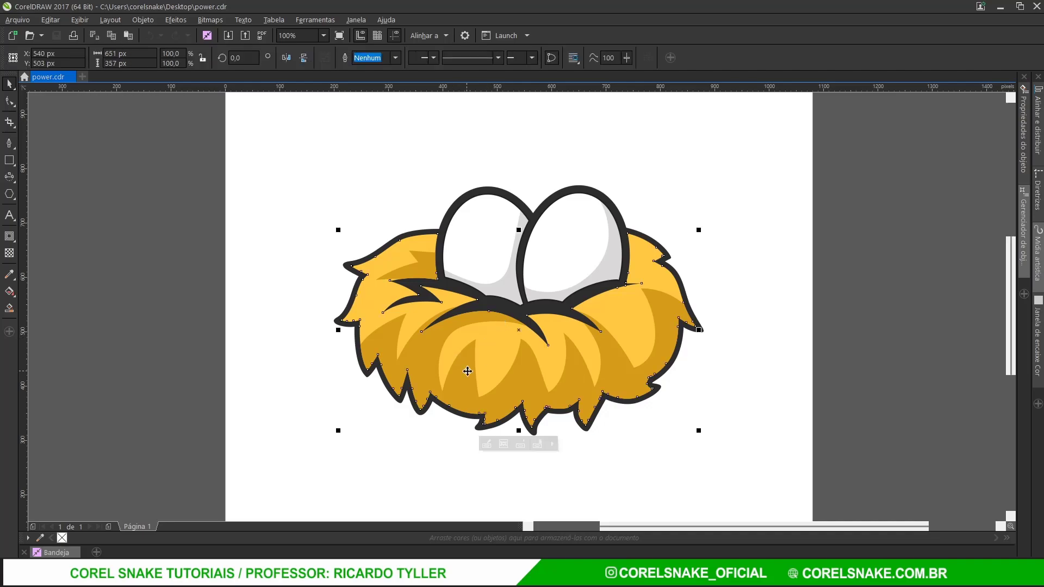
pyautogui.click(1000, 6)
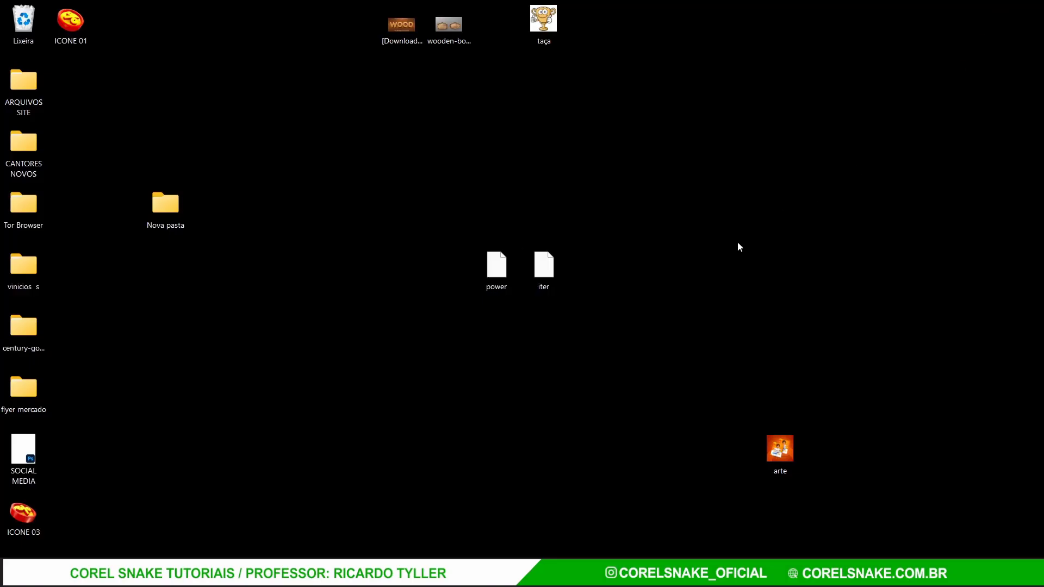
pyautogui.click(783, 512)
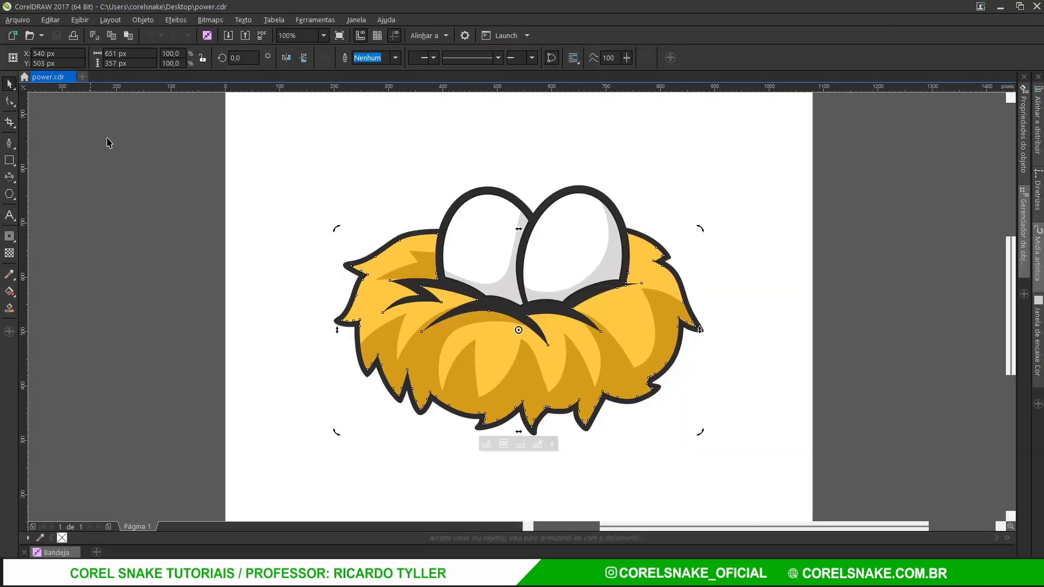
pyautogui.click(1000, 8)
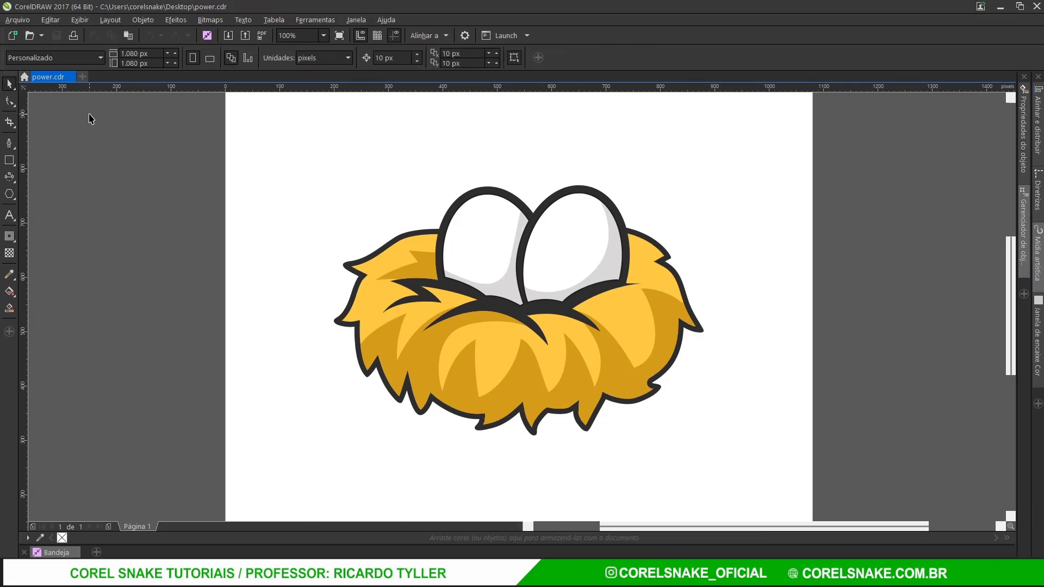
pyautogui.click(72, 77)
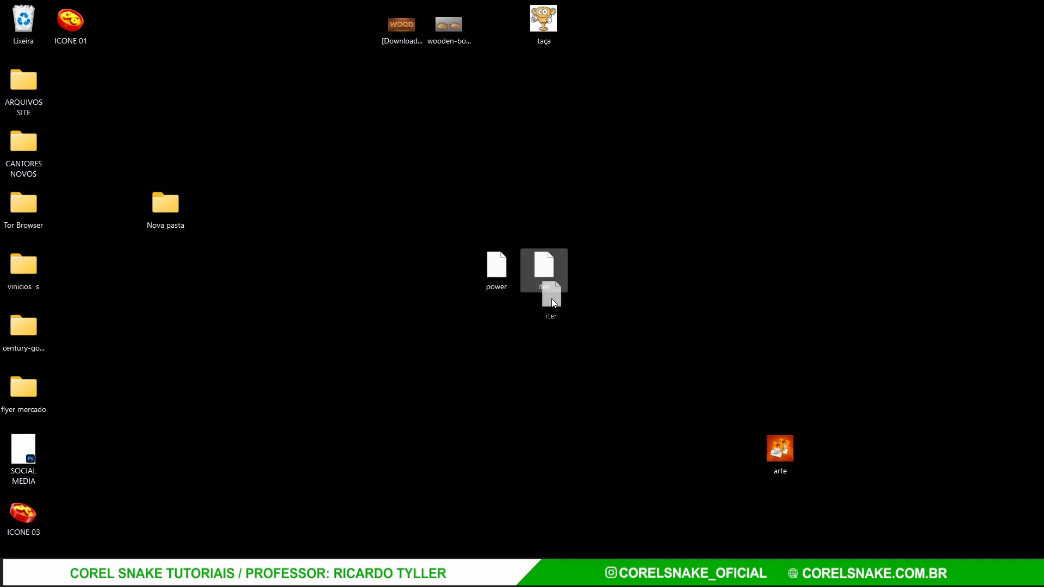
# Step: Open iter.cdr, pull the nest's dark-orange shading loose, check the egg shading, then minimize
pyautogui.moveTo(552, 289); pyautogui.dragTo(550, 303)
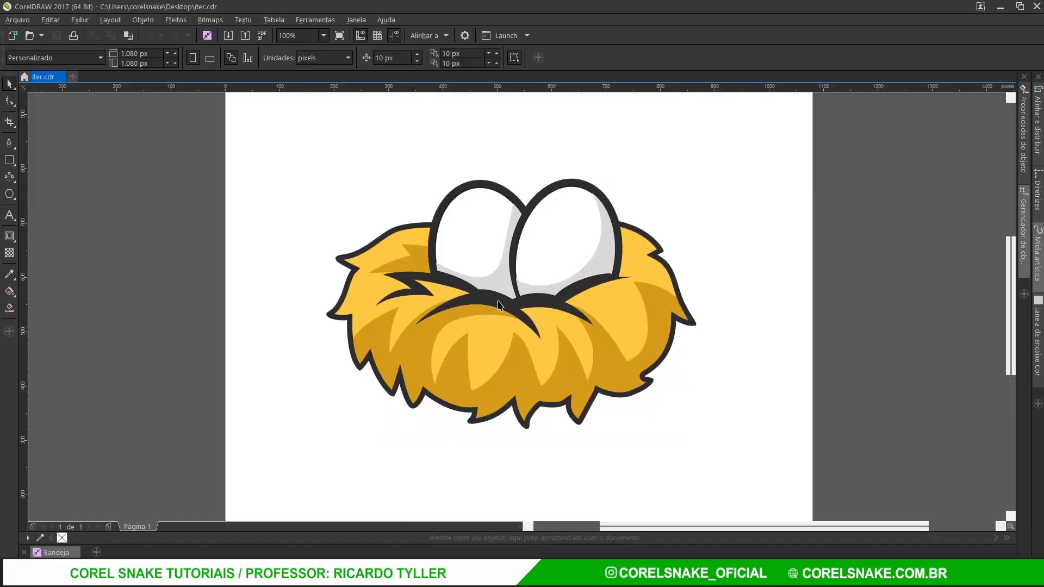
pyautogui.click(598, 360)
pyautogui.moveTo(597, 360); pyautogui.dragTo(499, 416)
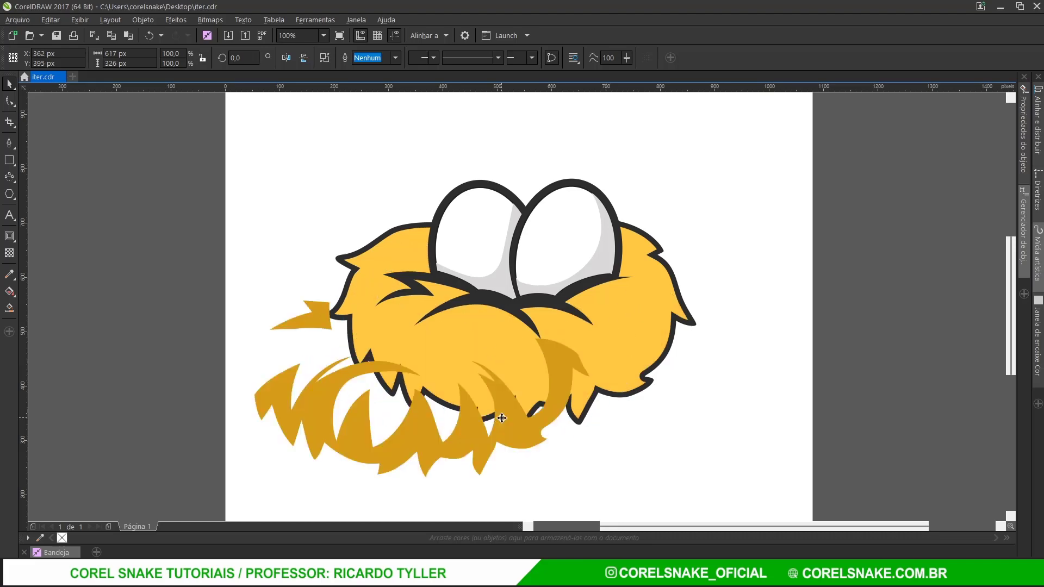
pyautogui.click(540, 292)
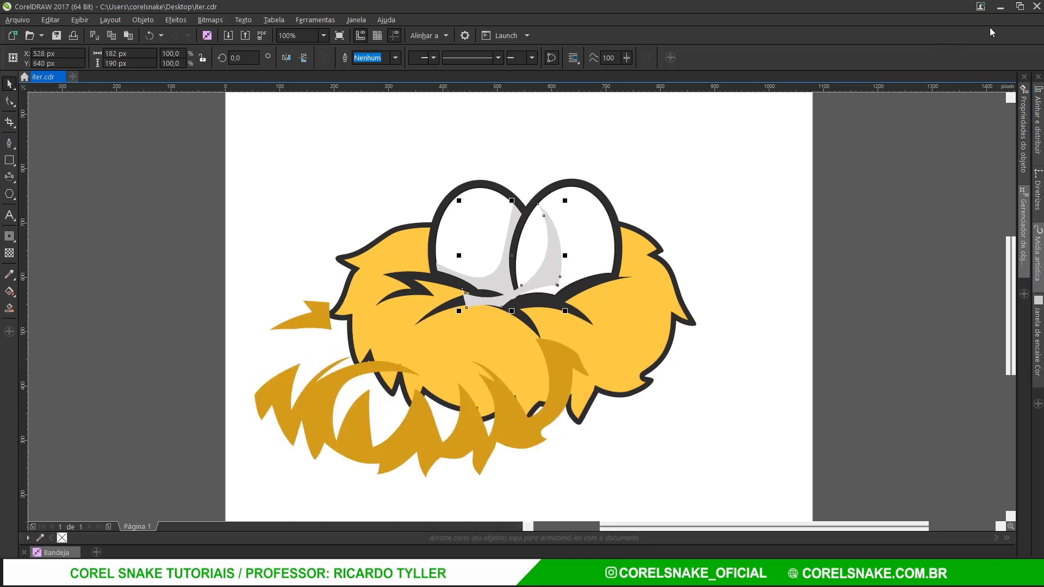
pyautogui.click(1000, 7)
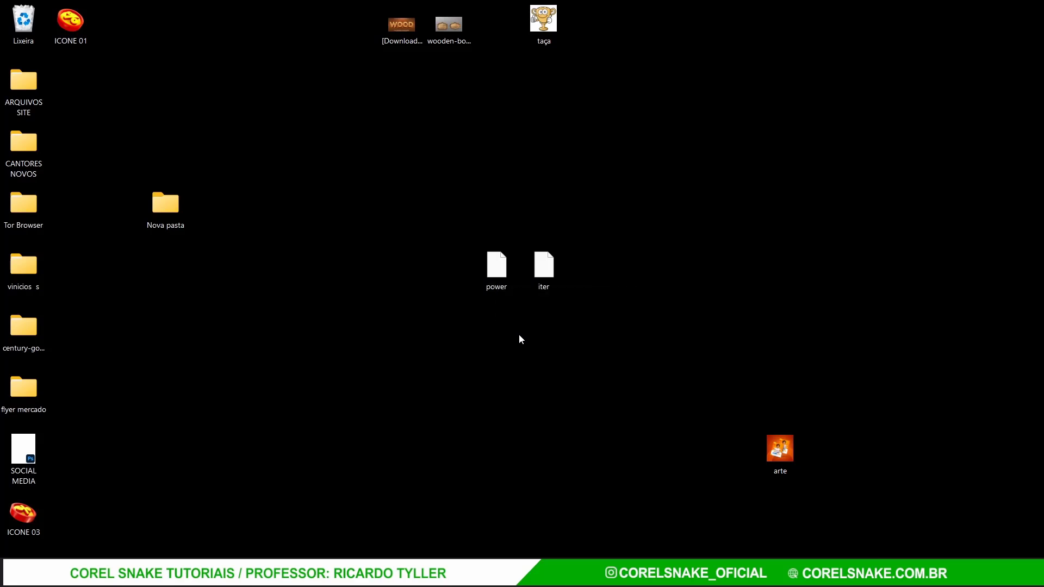
pyautogui.click(503, 278)
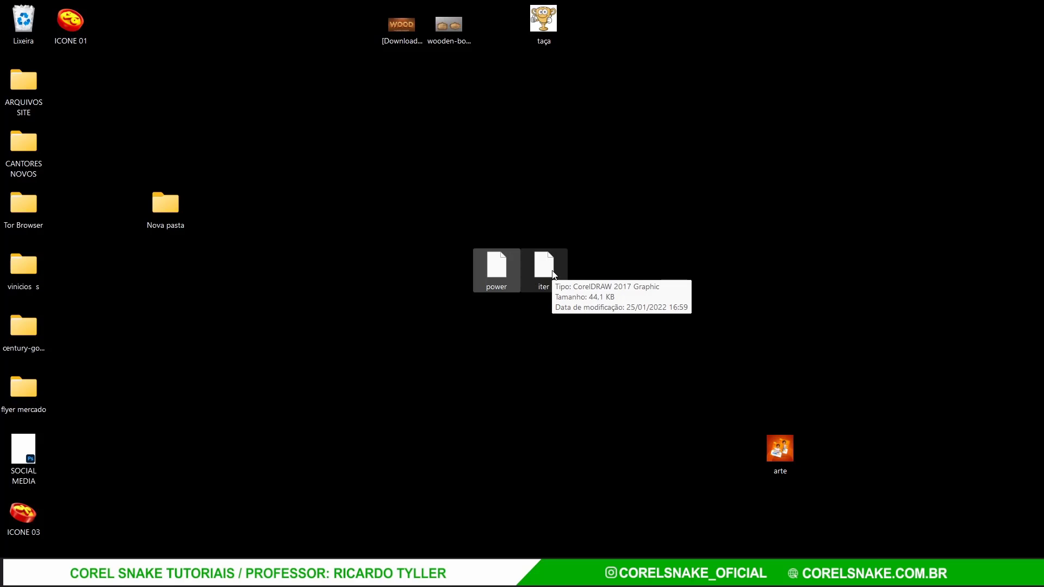